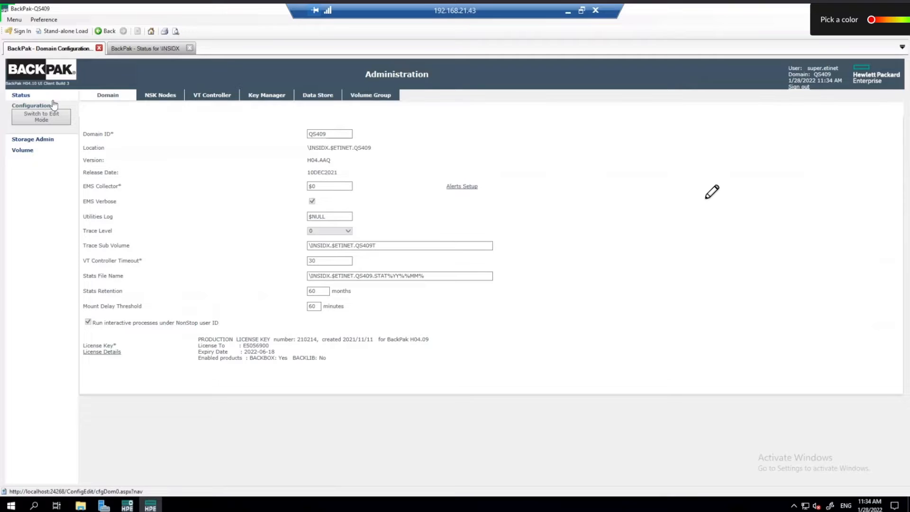
# Step: Show the VT Controller page listing GEN8SRV06 and GEN8SRV05 in BackPak's Administration configuration
pyautogui.click(207, 97)
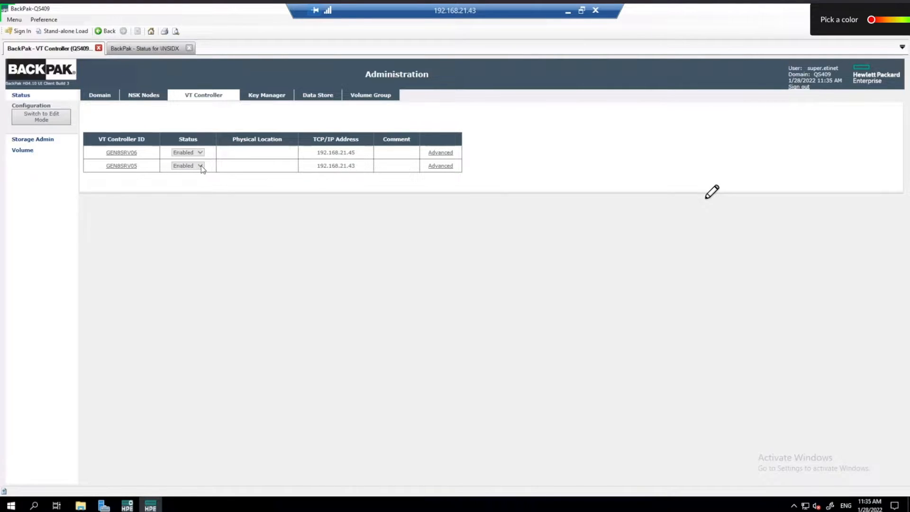
# Step: In edit mode, set GEN8SRV05's status to Disabled and save, leaving GEN8SRV06 Enabled
pyautogui.click(42, 117)
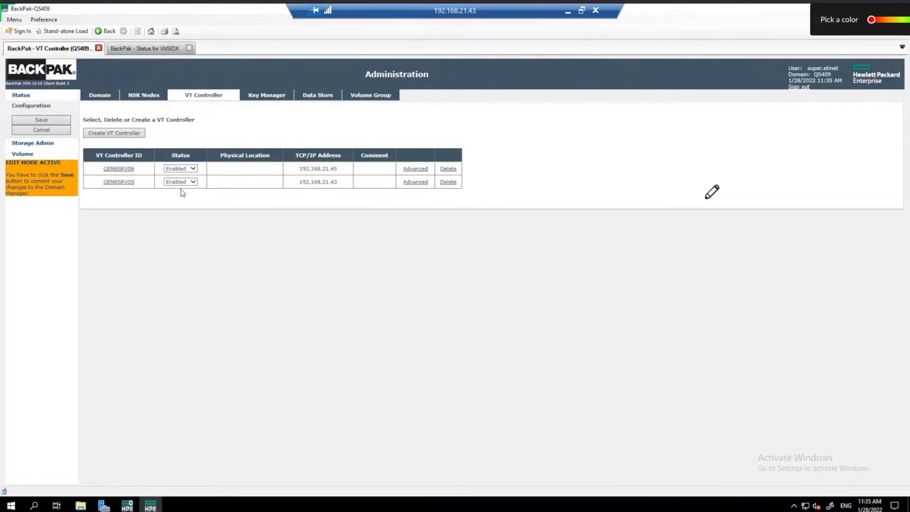
pyautogui.click(193, 183)
pyautogui.click(189, 191)
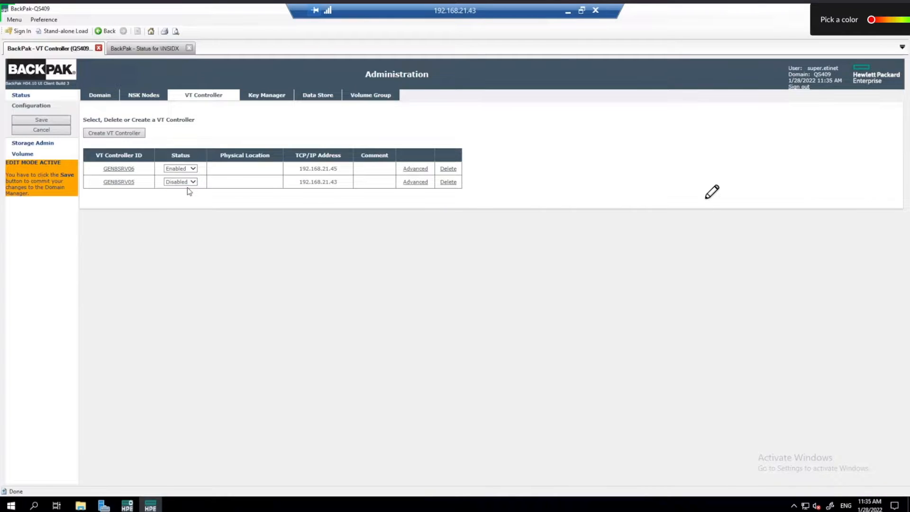
pyautogui.click(53, 119)
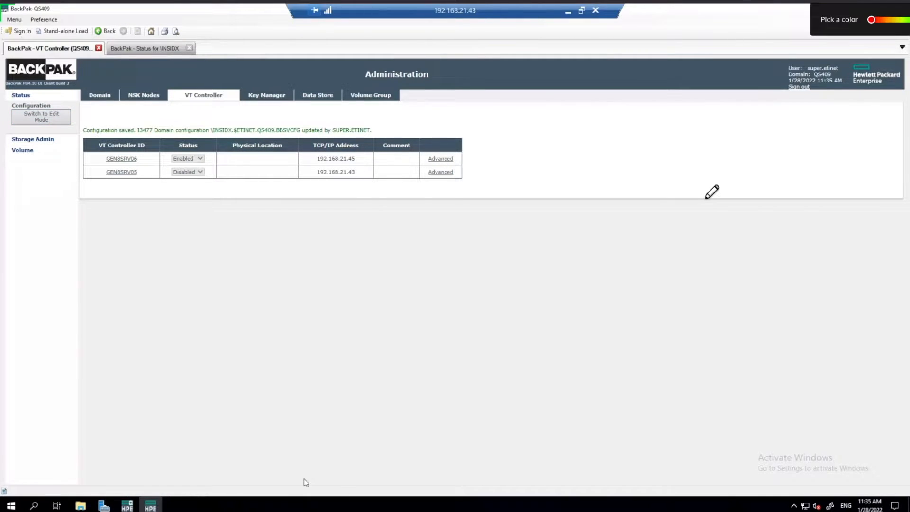
# Step: Mount the UpdQS710245 disc image from drive C: in File Explorer
pyautogui.hotkey('alt', 'Tab')
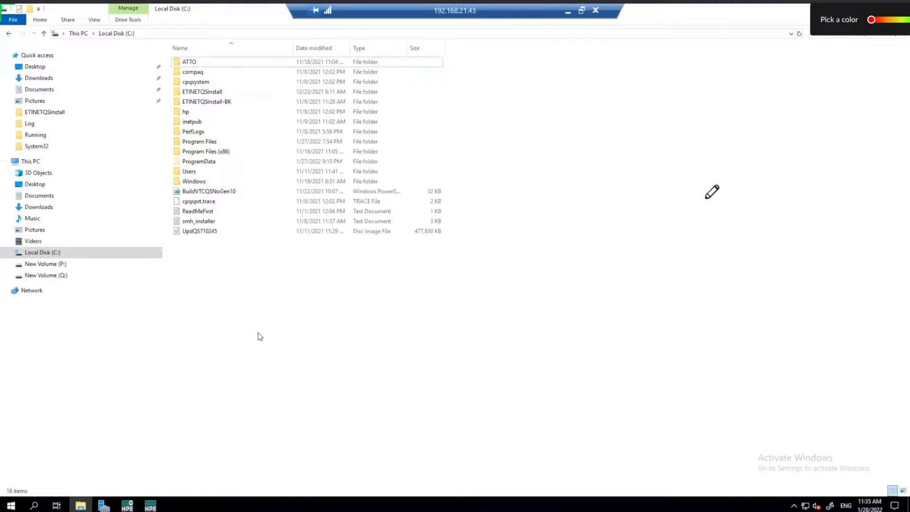
pyautogui.rightClick(207, 235)
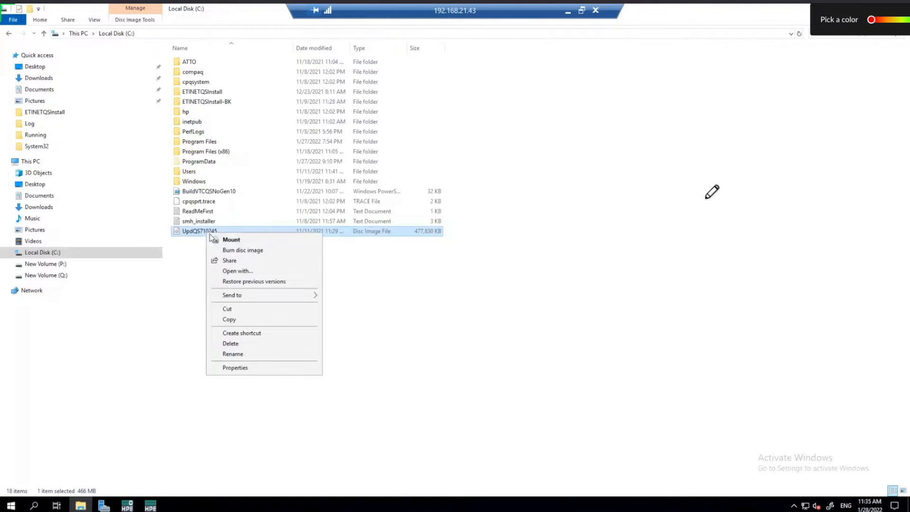
pyautogui.click(228, 242)
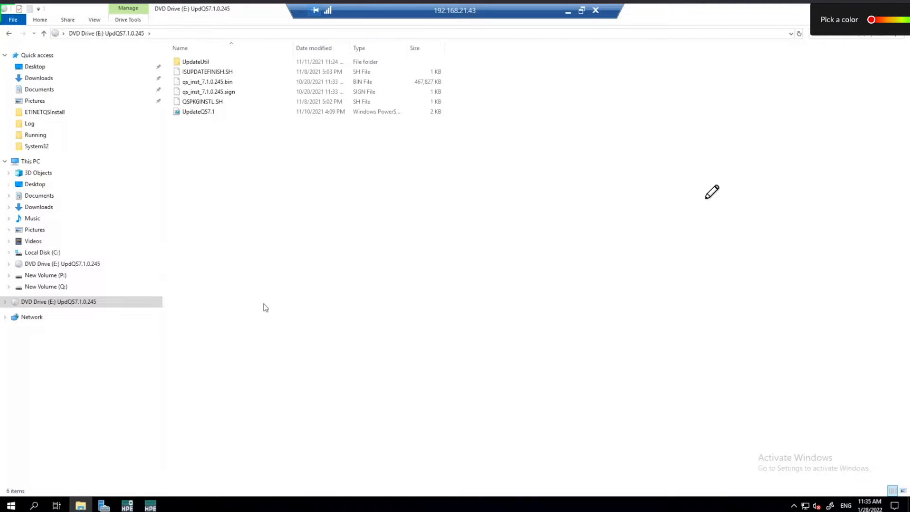
# Step: Launch Windows PowerShell as administrator from the Start search
pyautogui.click(12, 506)
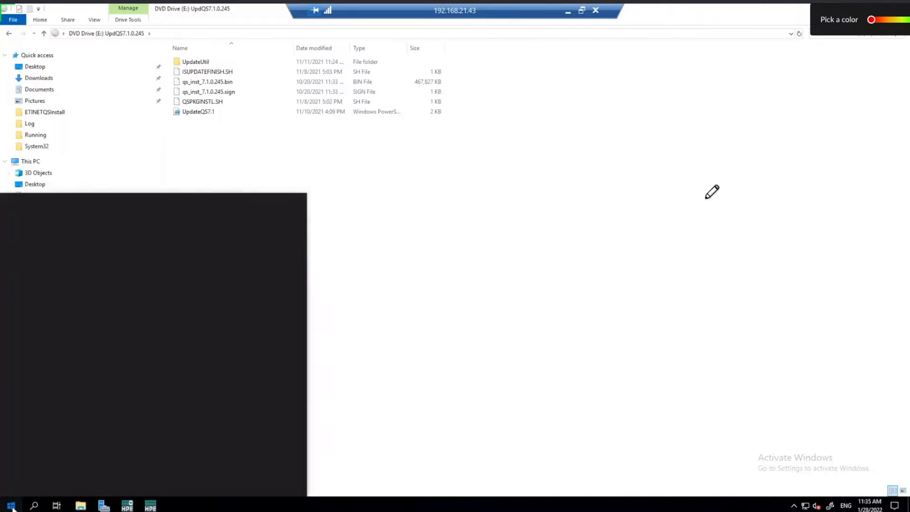
pyautogui.write('po')
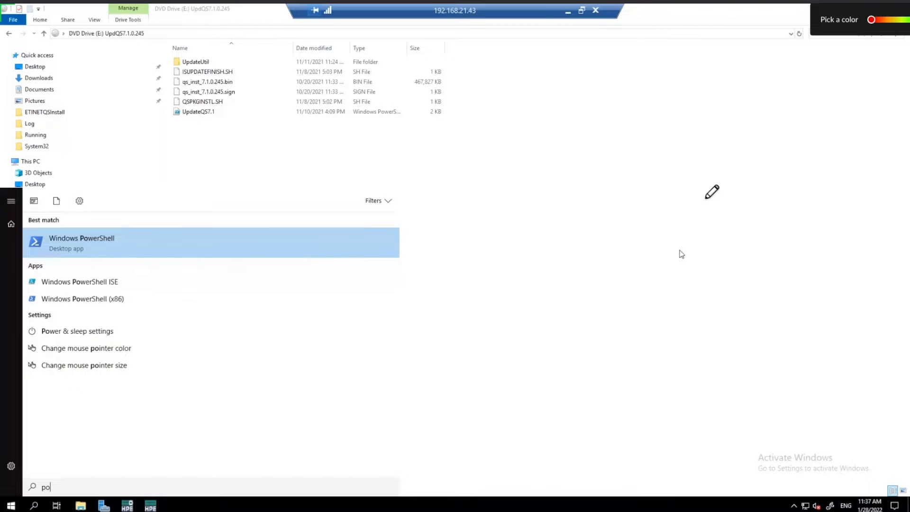
pyautogui.click(122, 243)
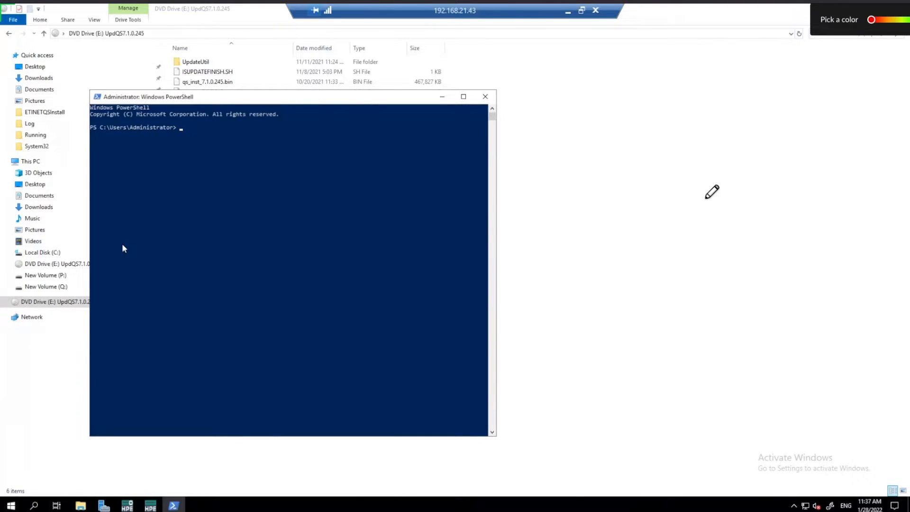
# Step: Switch to drive E:, list its files, and run the UpdateQS7.1.ps1 preparation script
pyautogui.write('cd e:')
pyautogui.press('Return')
pyautogui.write('ls')
pyautogui.press('Return')
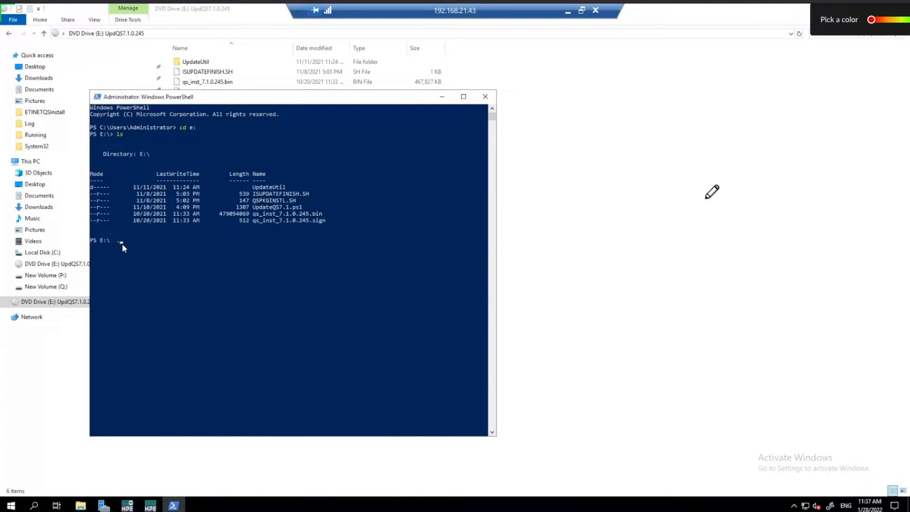
pyautogui.write('.\\up')
pyautogui.press('Tab')
pyautogui.press('Return')
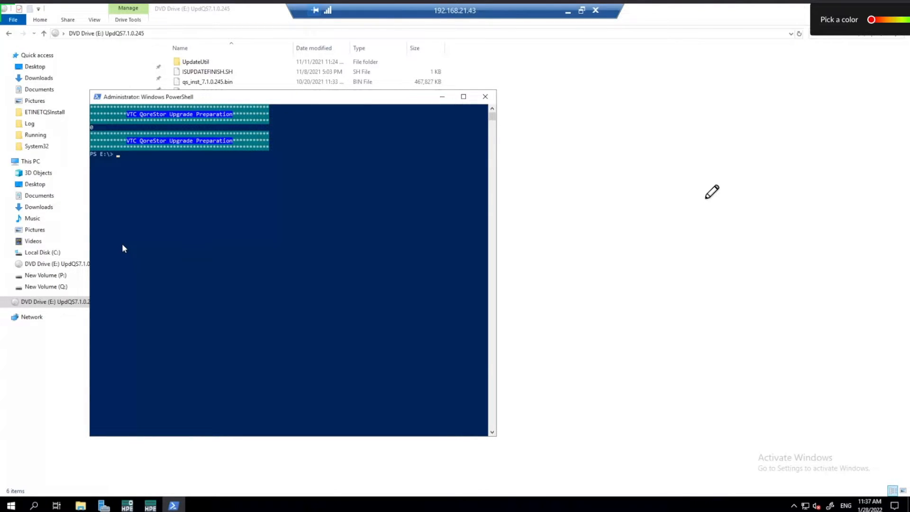
# Step: Close PowerShell and eject the mounted DVD Drive (E:)
pyautogui.click(485, 97)
pyautogui.rightClick(26, 309)
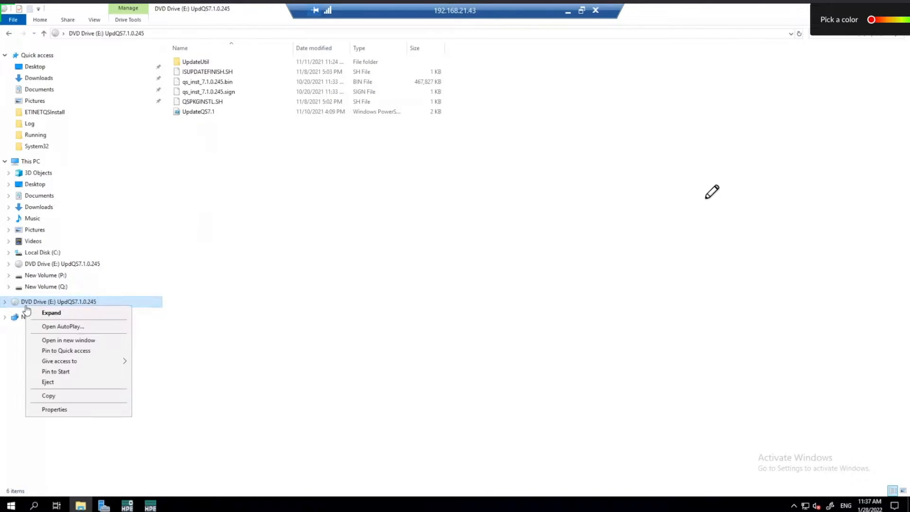
pyautogui.click(65, 382)
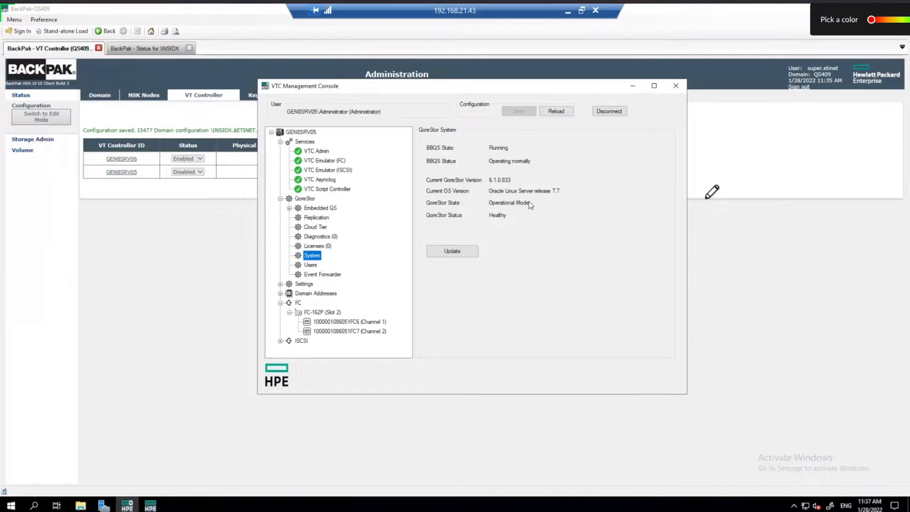
# Step: Start the QoreStor update, choose C:\UpdQS710245.iso as the update ISO, and mount it
pyautogui.click(452, 252)
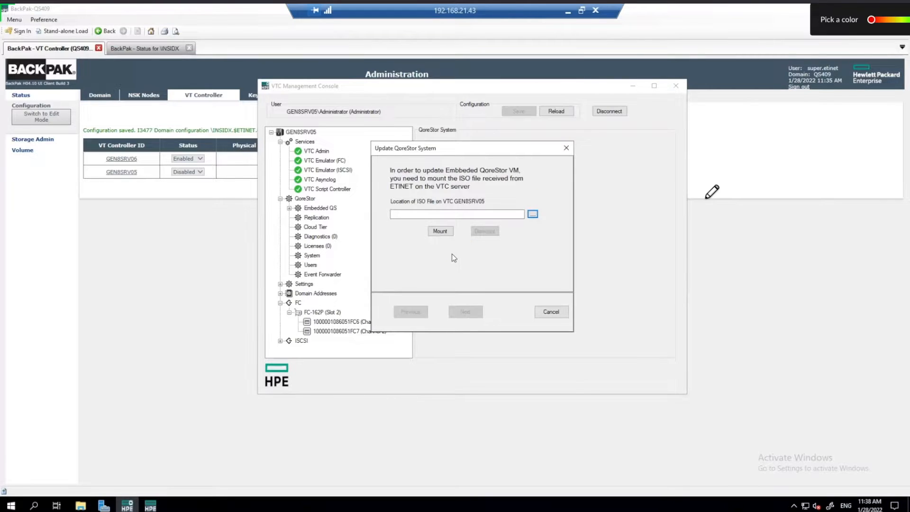
pyautogui.click(532, 215)
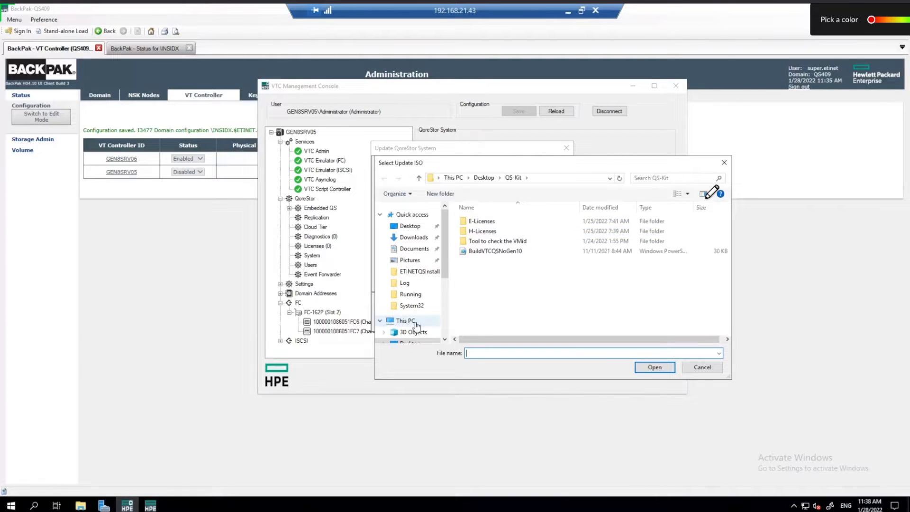
pyautogui.scroll(-1, 394, 319)
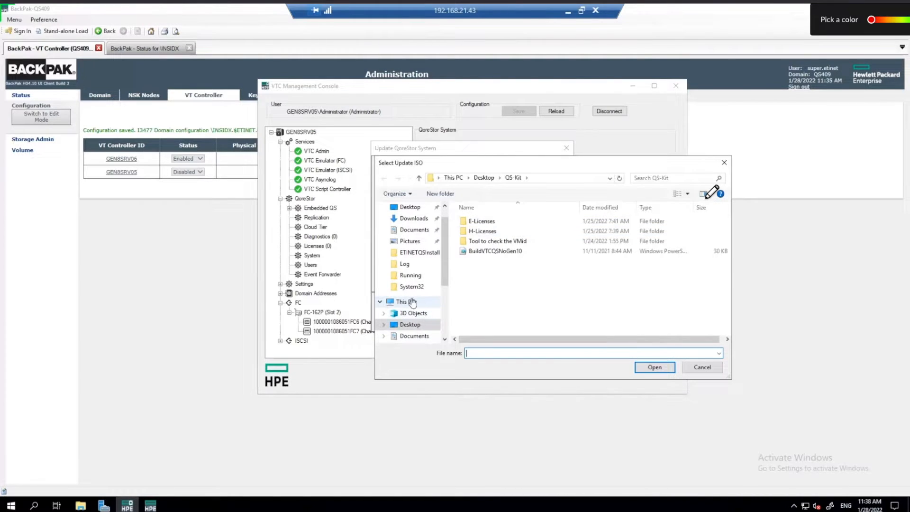
pyautogui.scroll(-2, 409, 301)
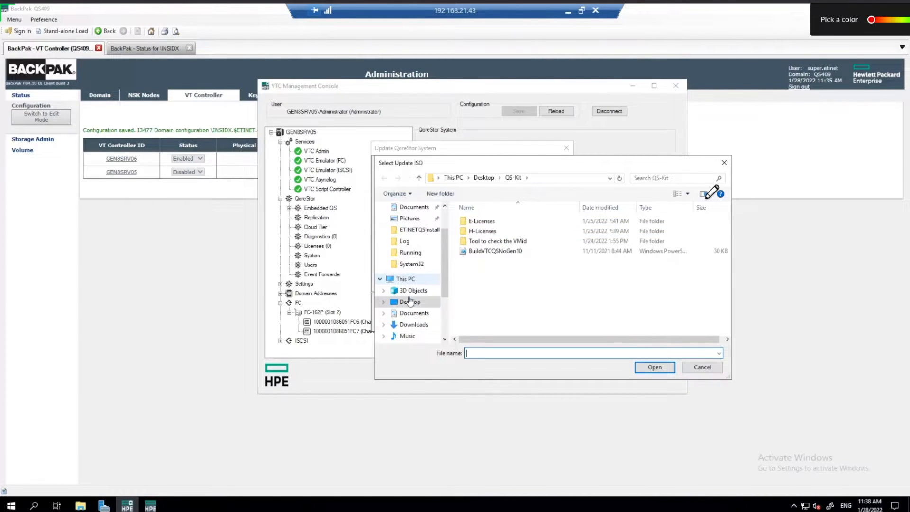
pyautogui.click(419, 326)
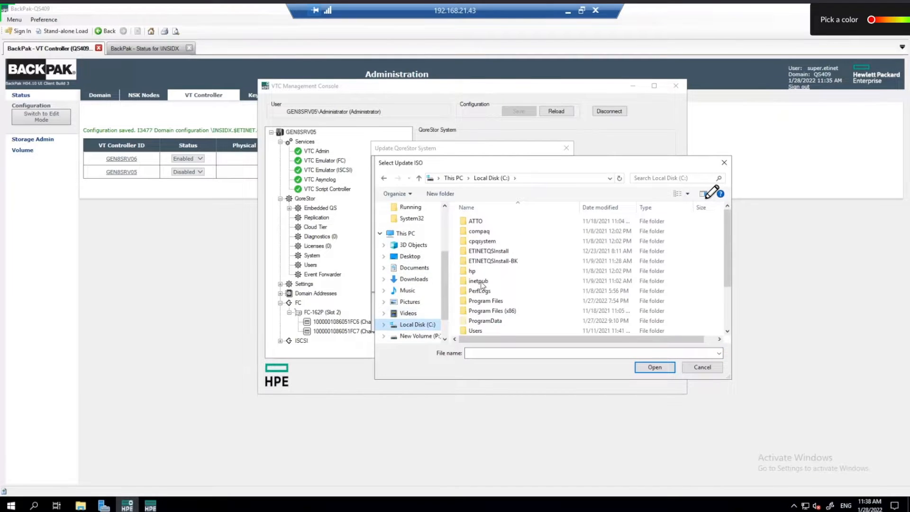
pyautogui.scroll(-2, 494, 313)
pyautogui.click(488, 329)
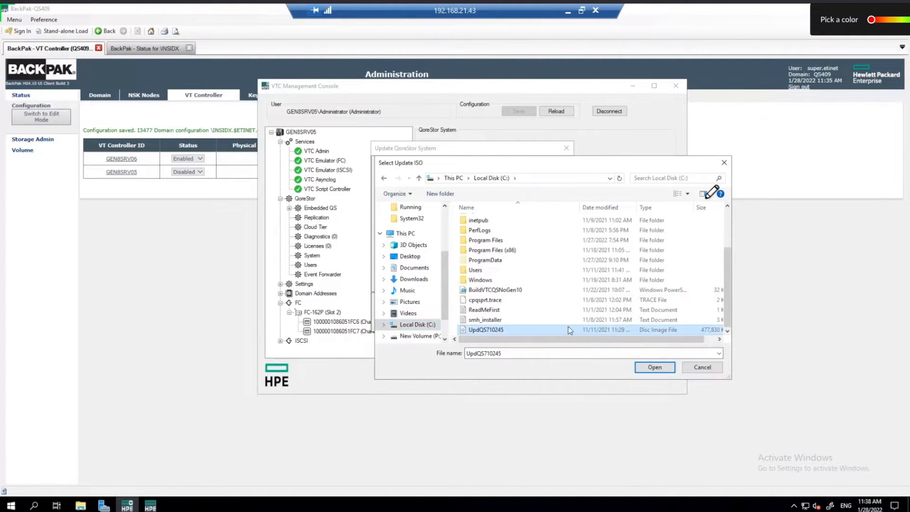
pyautogui.click(654, 368)
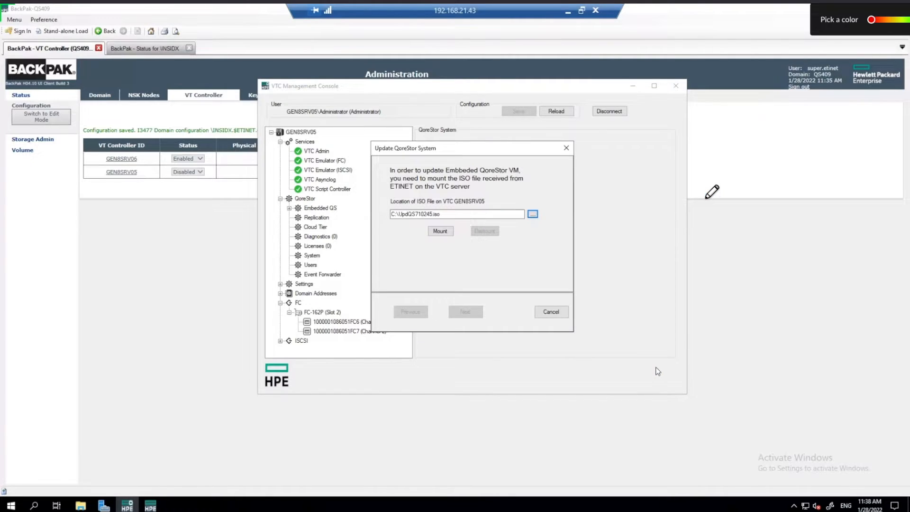
pyautogui.click(440, 232)
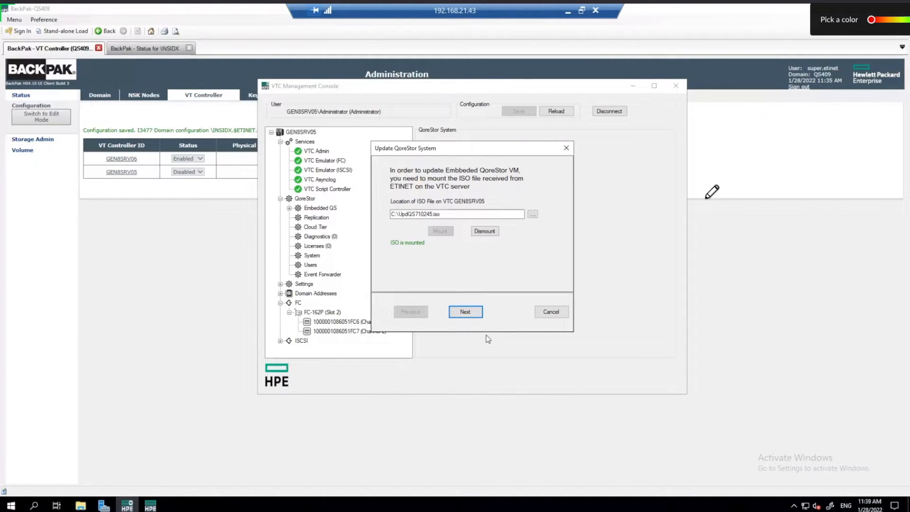
# Step: Proceed past 'ISO is mounted' with Next and Complete to launch the QoreStor update
pyautogui.click(466, 312)
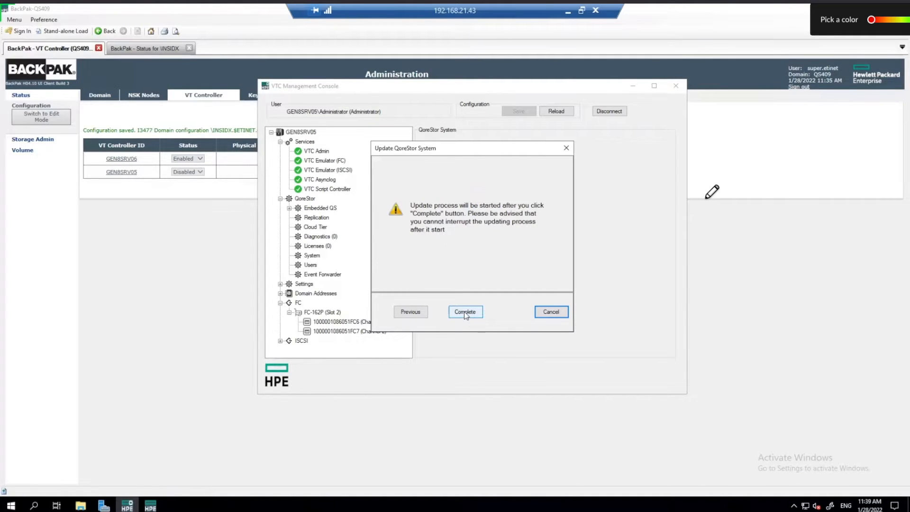
pyautogui.click(465, 311)
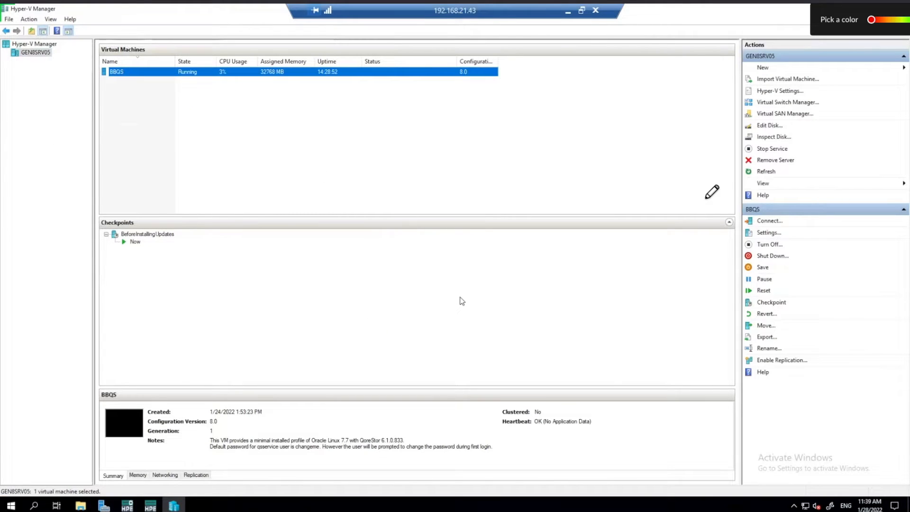
# Step: Verify BBQS has the BeforeInstallingUpdates checkpoint, then return to the VTC Management Console
pyautogui.moveTo(187, 236); pyautogui.dragTo(179, 236)
pyautogui.click(127, 505)
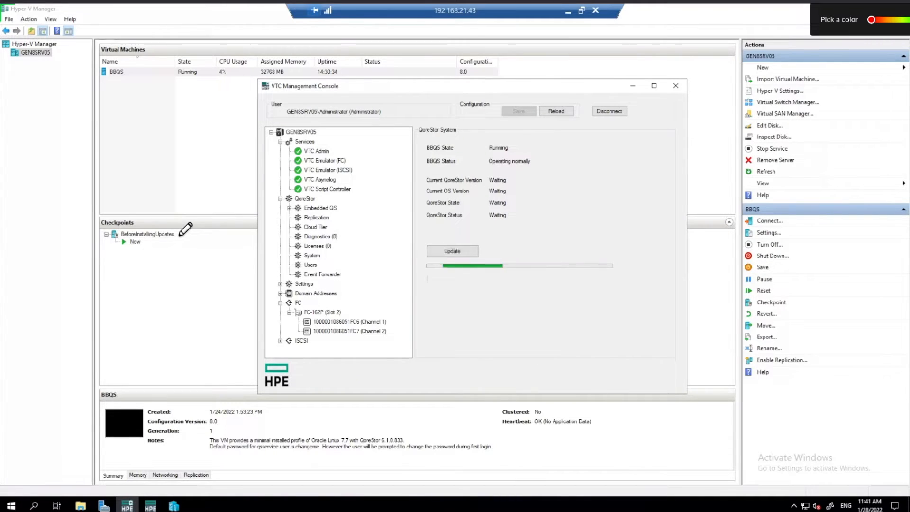
# Step: Follow GEN8SRV05's QoreStor update progress in the VTC Management Console
pyautogui.moveTo(179, 235); pyautogui.dragTo(211, 246)
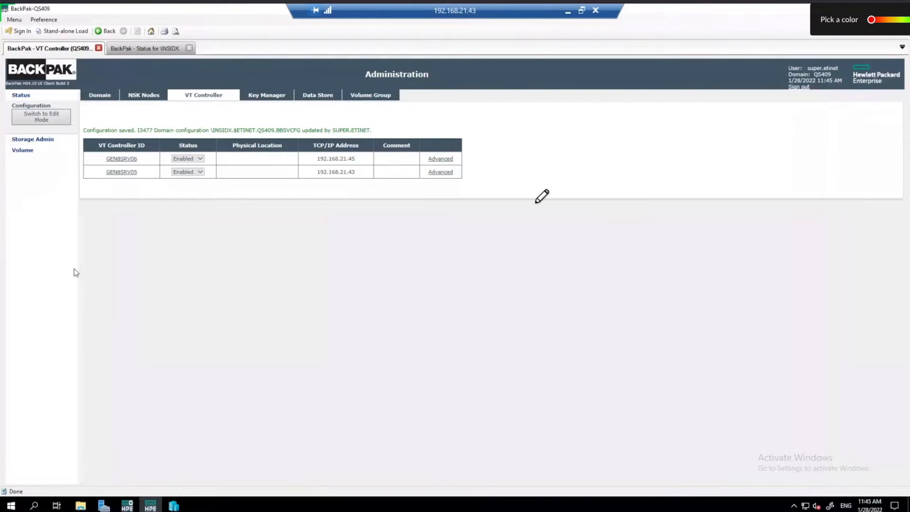
# Step: In edit mode, set GEN8SRV06's status to Disabled and save the configuration
pyautogui.click(52, 120)
pyautogui.click(193, 168)
pyautogui.click(174, 179)
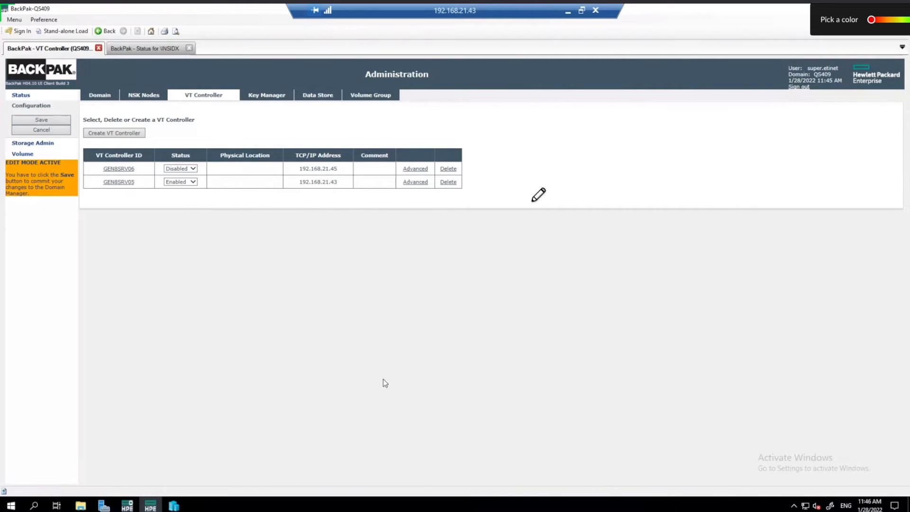
pyautogui.click(59, 121)
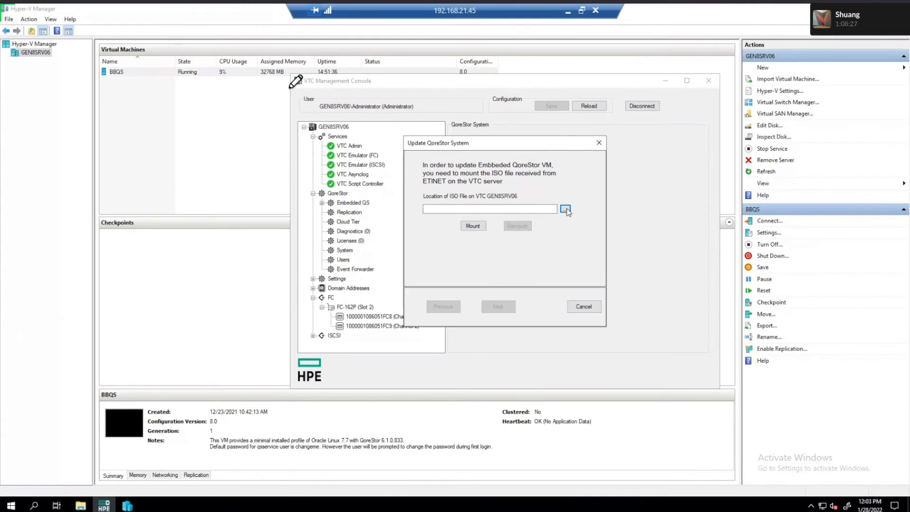
# Step: Select UpdQS710245.iso on GEN8SRV06's console and start its QoreStor update
pyautogui.click(591, 215)
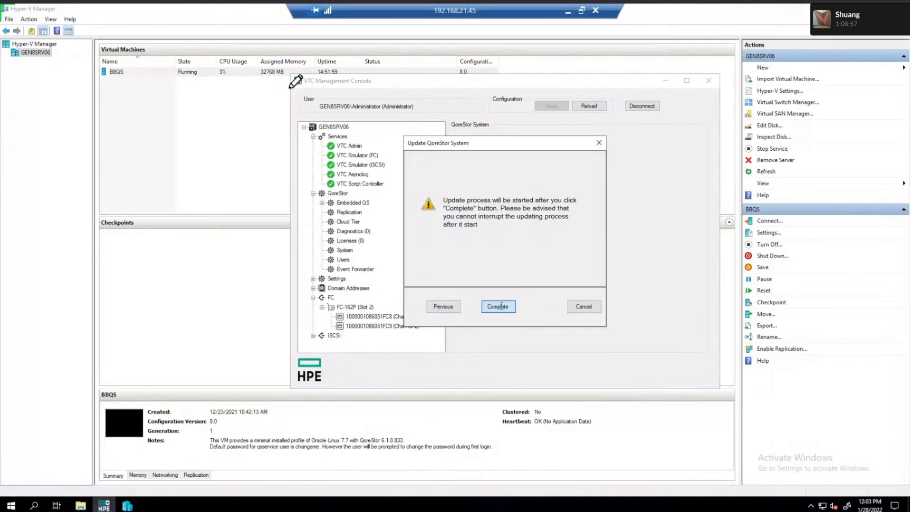
pyautogui.click(498, 308)
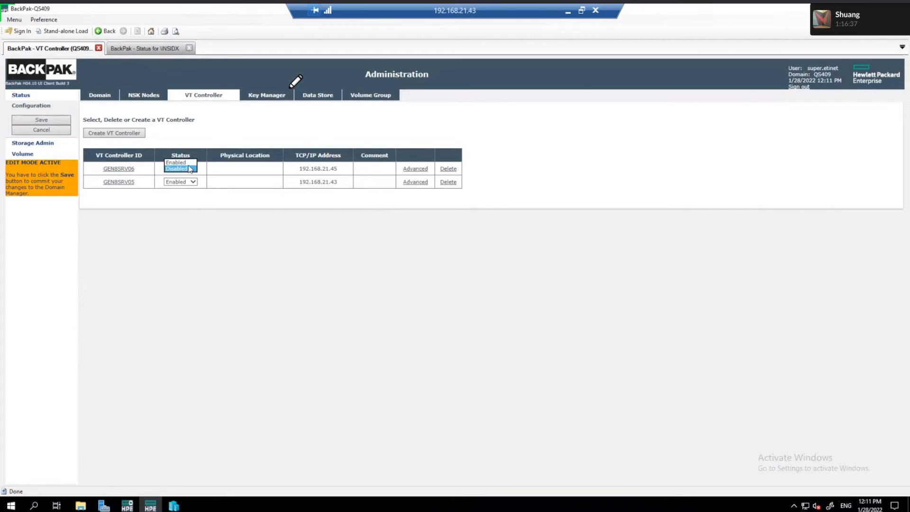
# Step: Set GEN8SRV06 to Enabled and save the controller configuration
pyautogui.click(175, 162)
pyautogui.click(62, 122)
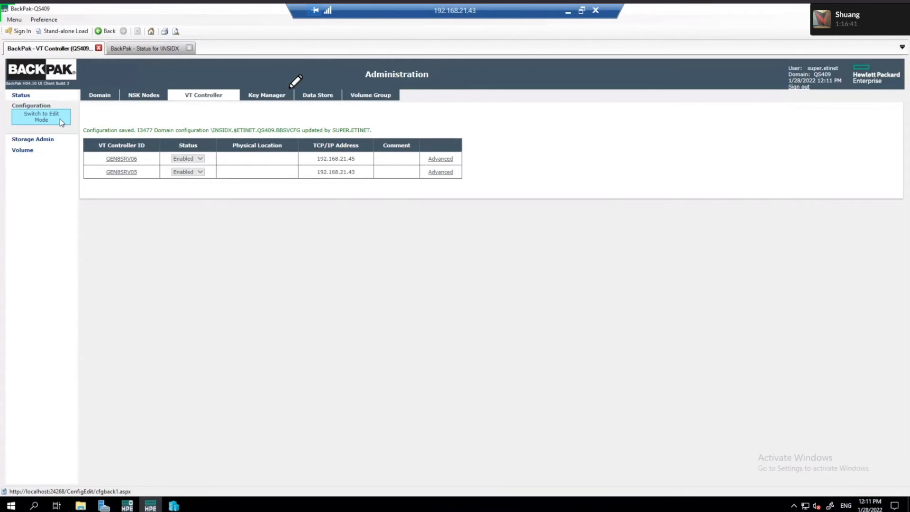
pyautogui.click(128, 48)
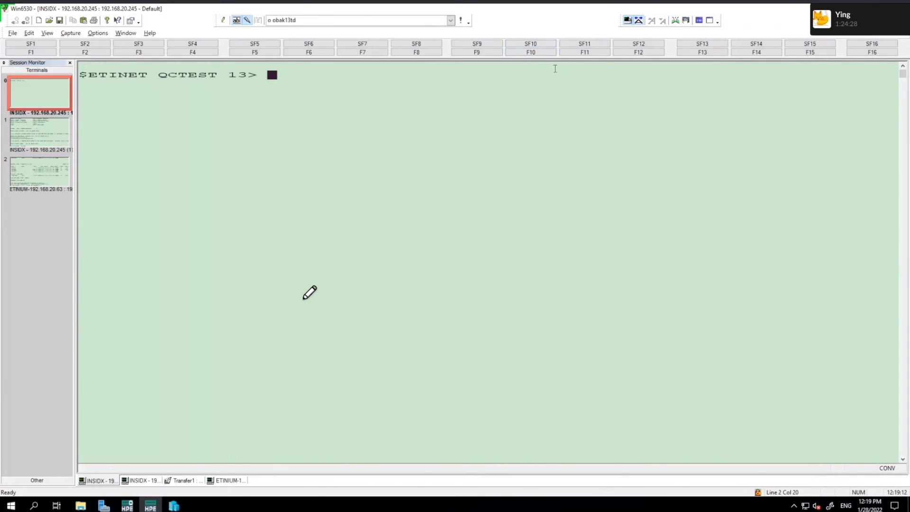
# Step: Run the obak13td LISTonly restore test of =BAK13 in the Win6530 terminal
pyautogui.click(451, 20)
pyautogui.click(396, 197)
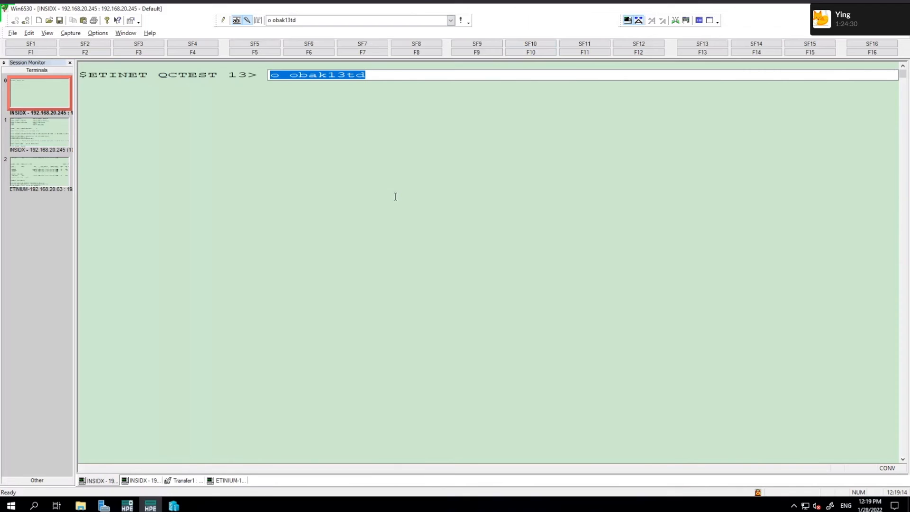
pyautogui.press('Return')
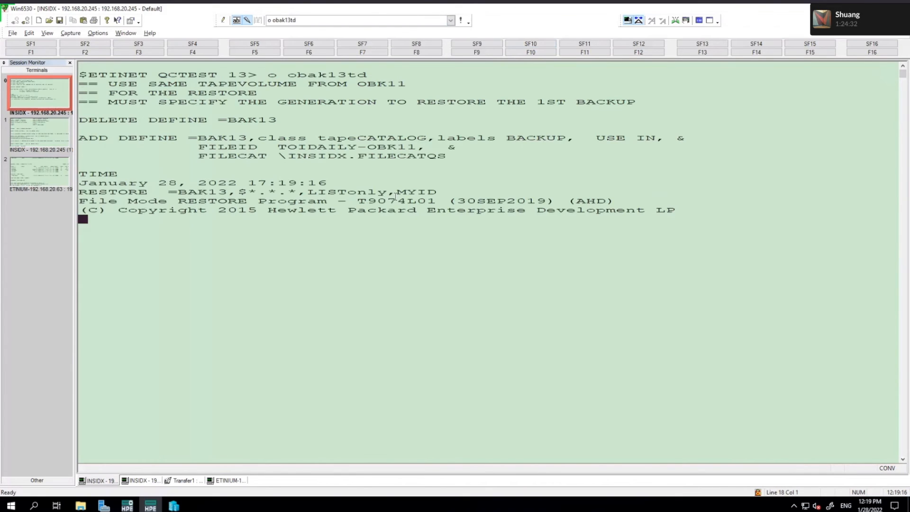